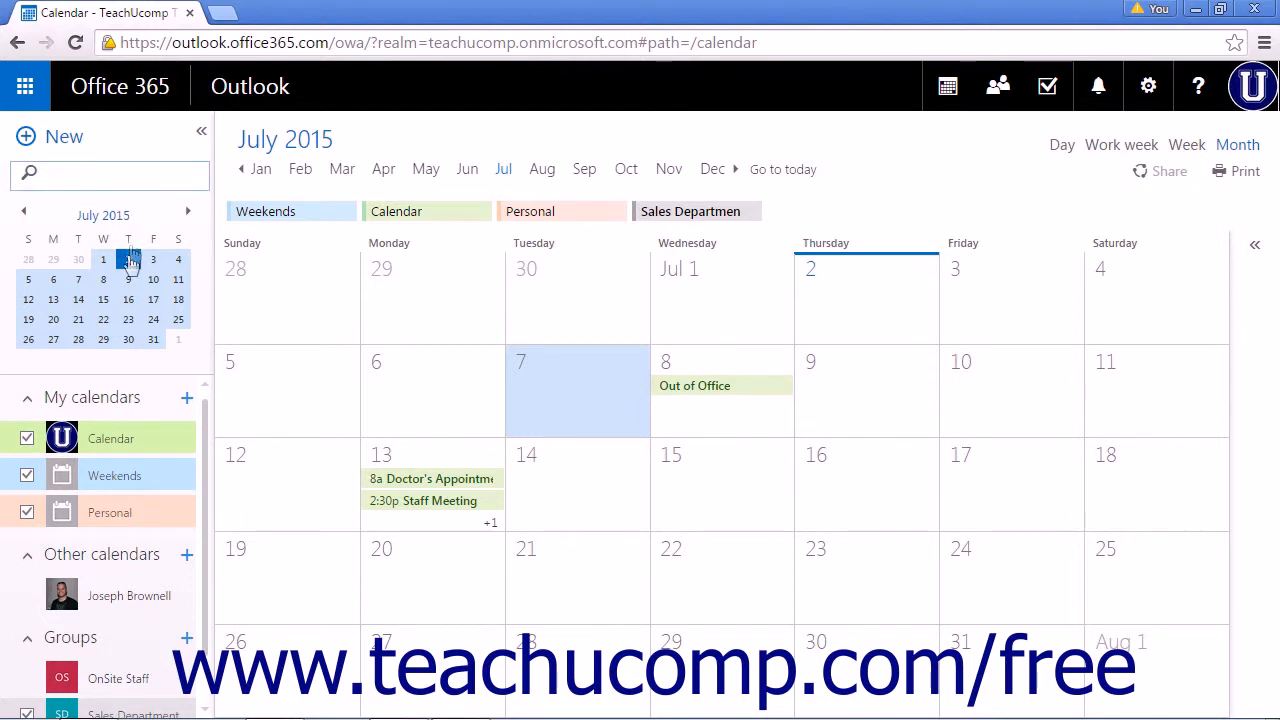
- Start a new event on Wednesday July 15, 2015 and open its full event form
{"action": "left_click", "coordinate": [104, 300]}
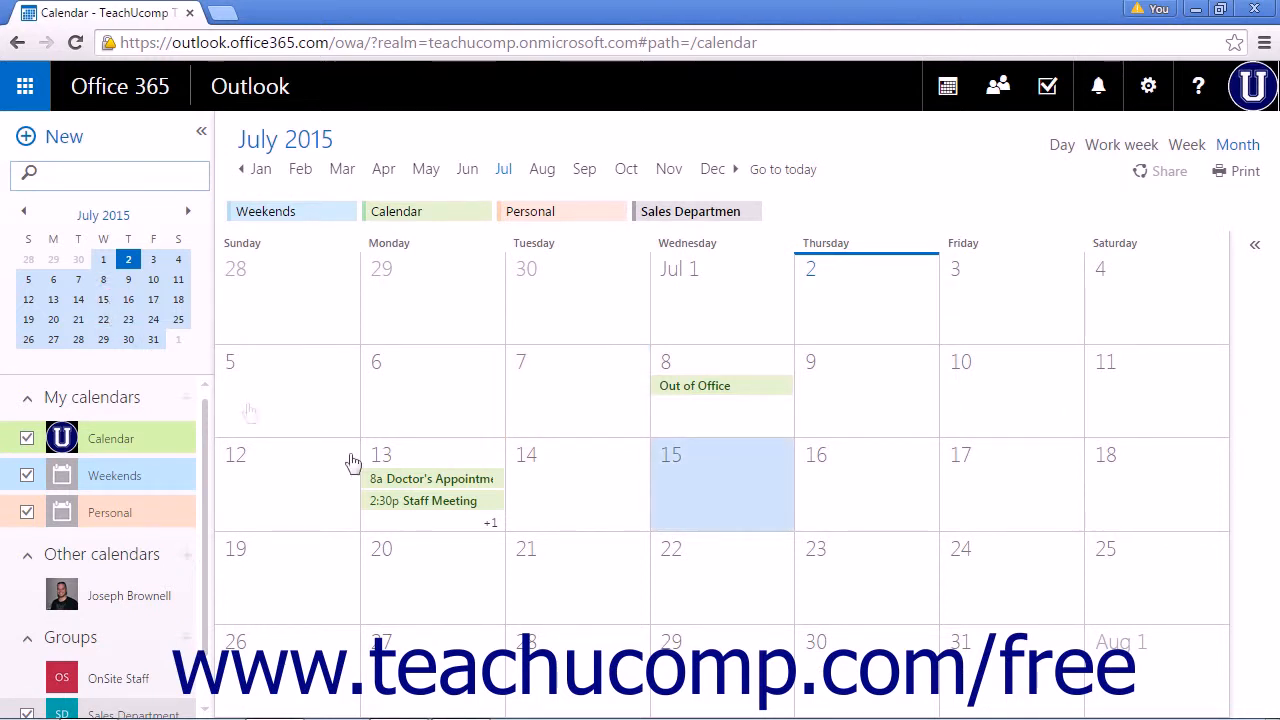
{"action": "left_click", "coordinate": [745, 489]}
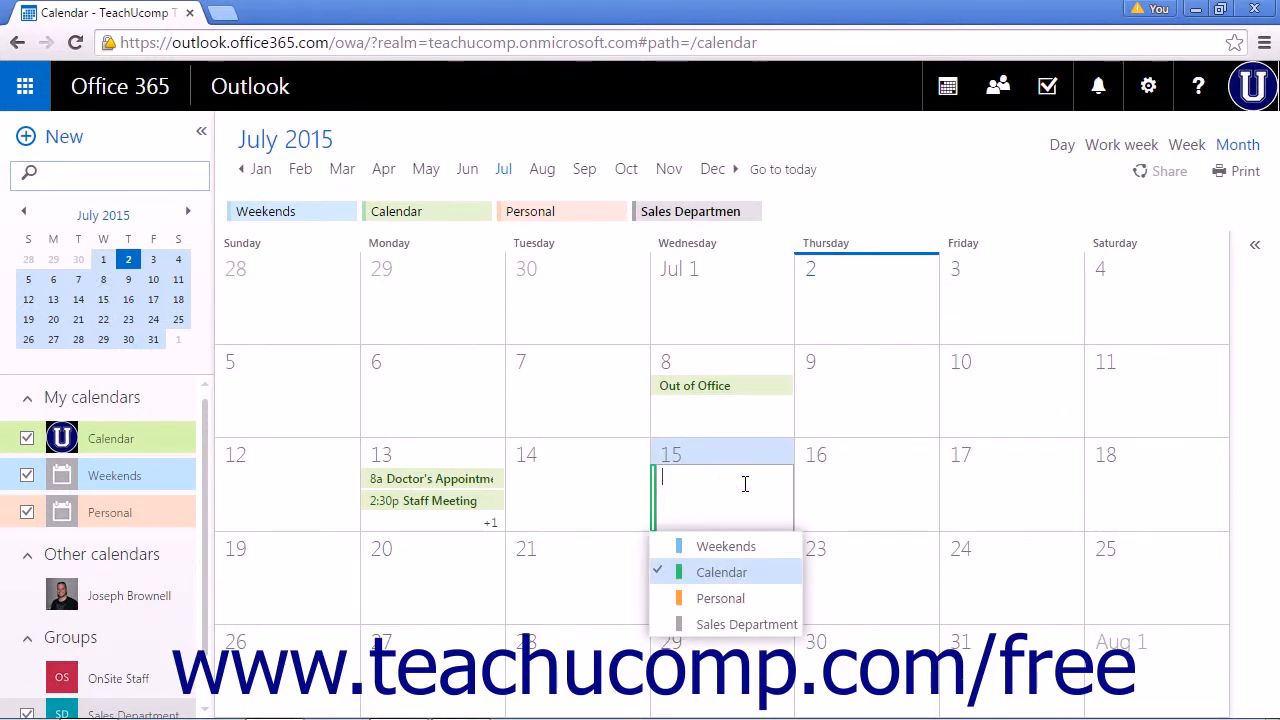
{"action": "left_click", "coordinate": [745, 484]}
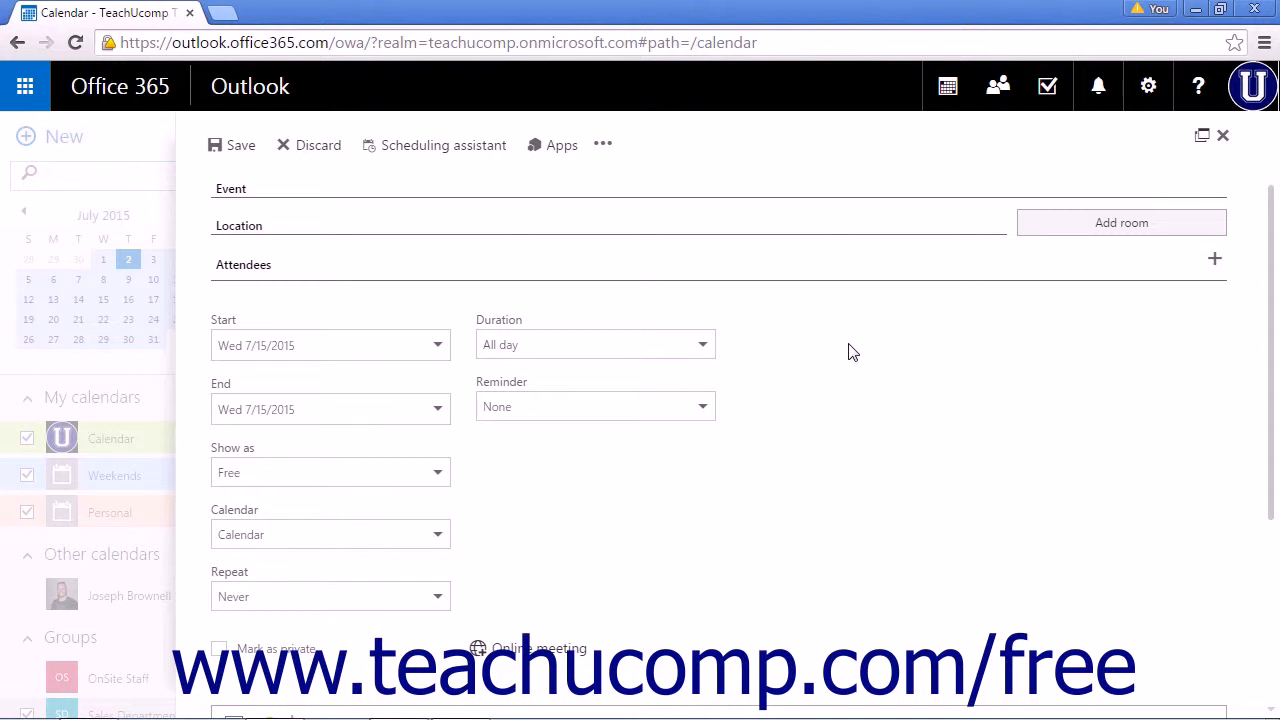
- Enter the street address as the event's location, correcting a typo in it
{"action": "left_click", "coordinate": [321, 187]}
{"action": "left_click", "coordinate": [344, 222]}
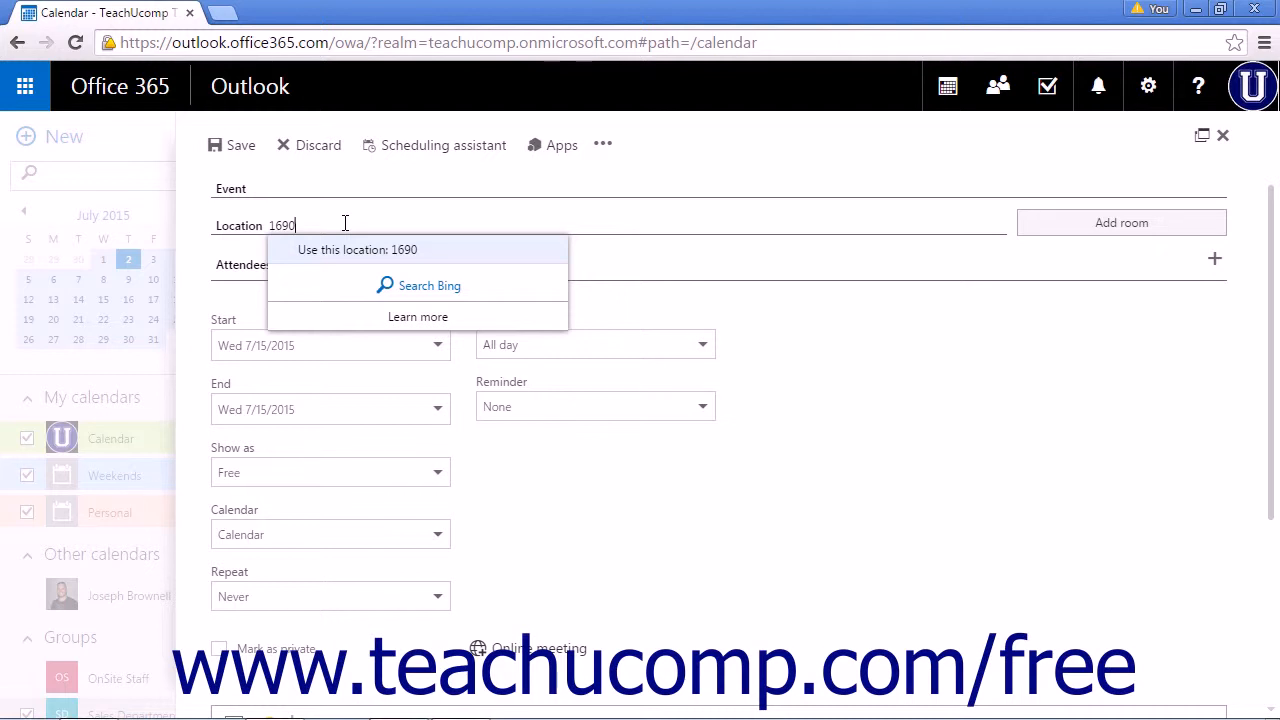
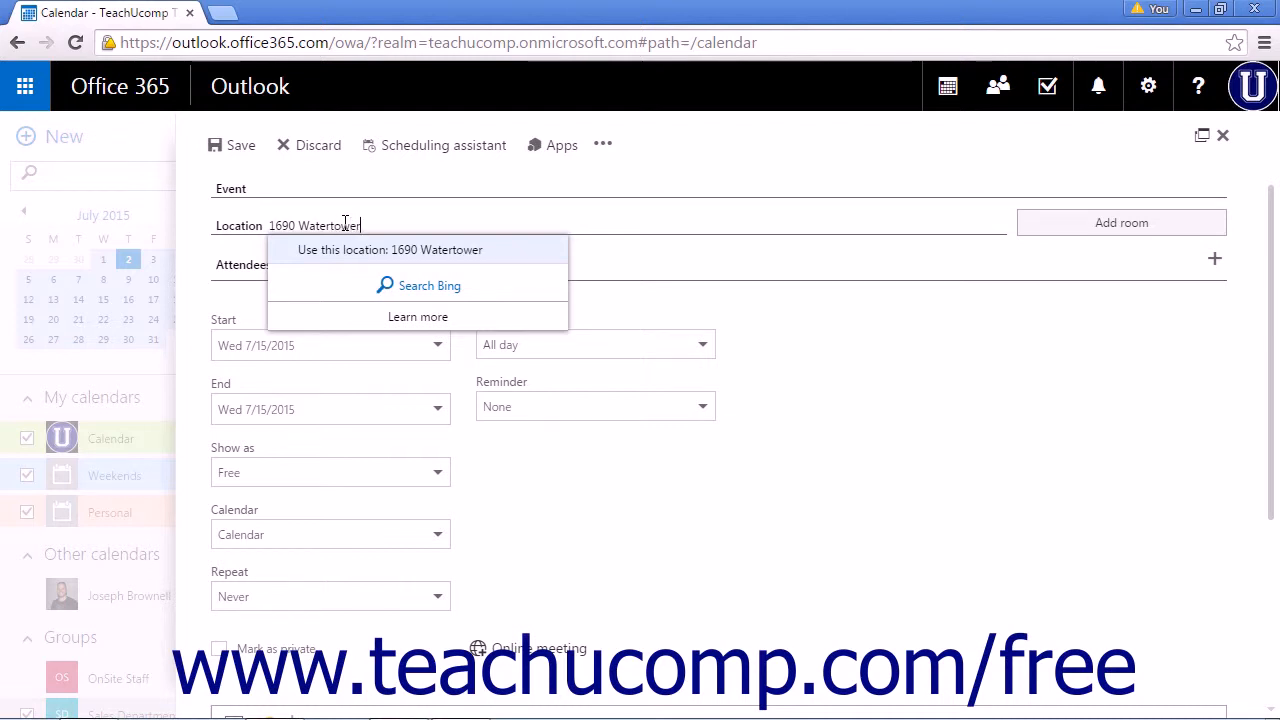
{"action": "left_click", "coordinate": [405, 287]}
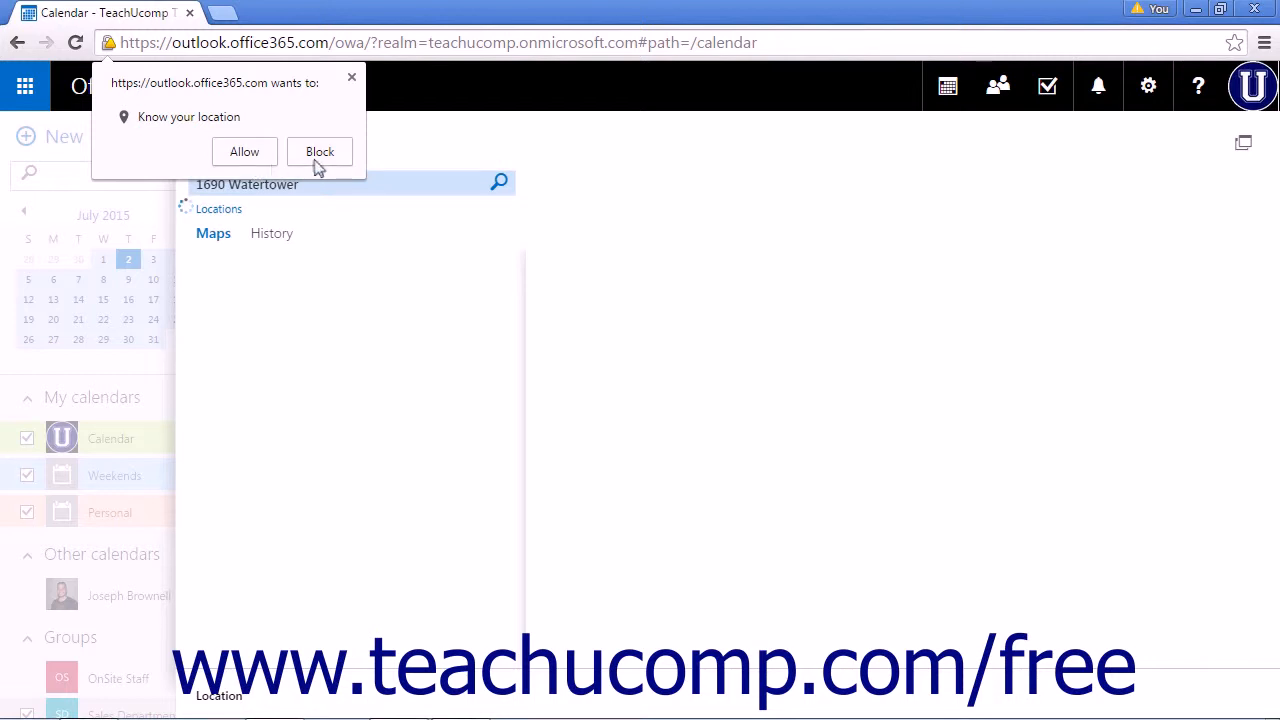
{"action": "left_click", "coordinate": [351, 78]}
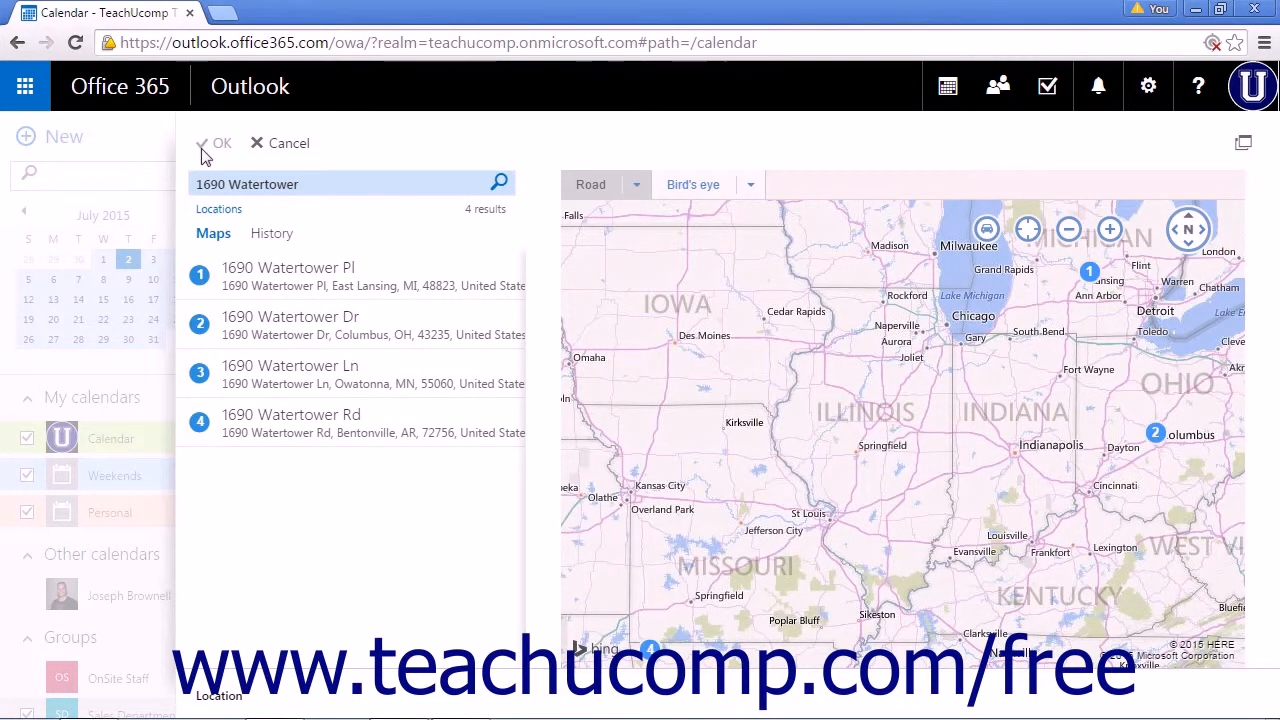
{"action": "left_click", "coordinate": [280, 146]}
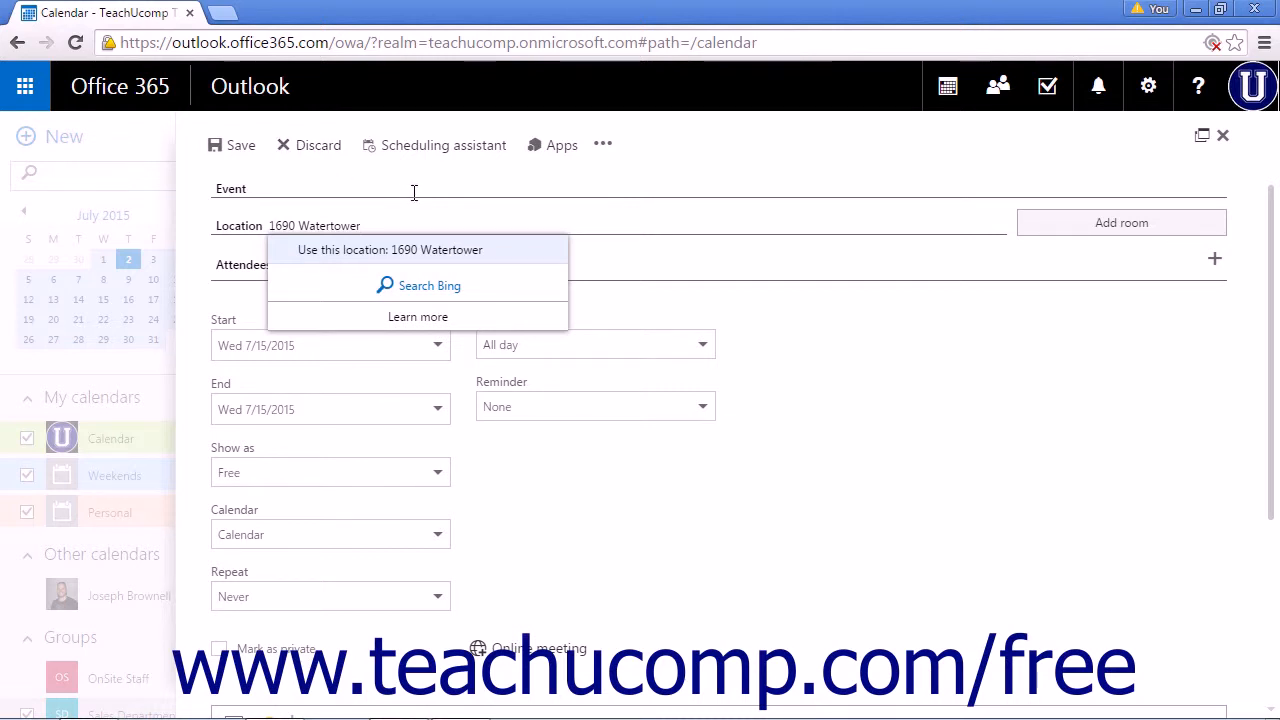
- Clear the event's location, check Add room (no rooms found), and bring up the attendees picker
{"action": "key", "text": "ctrl+a"}
{"action": "key", "text": "BackSpace"}
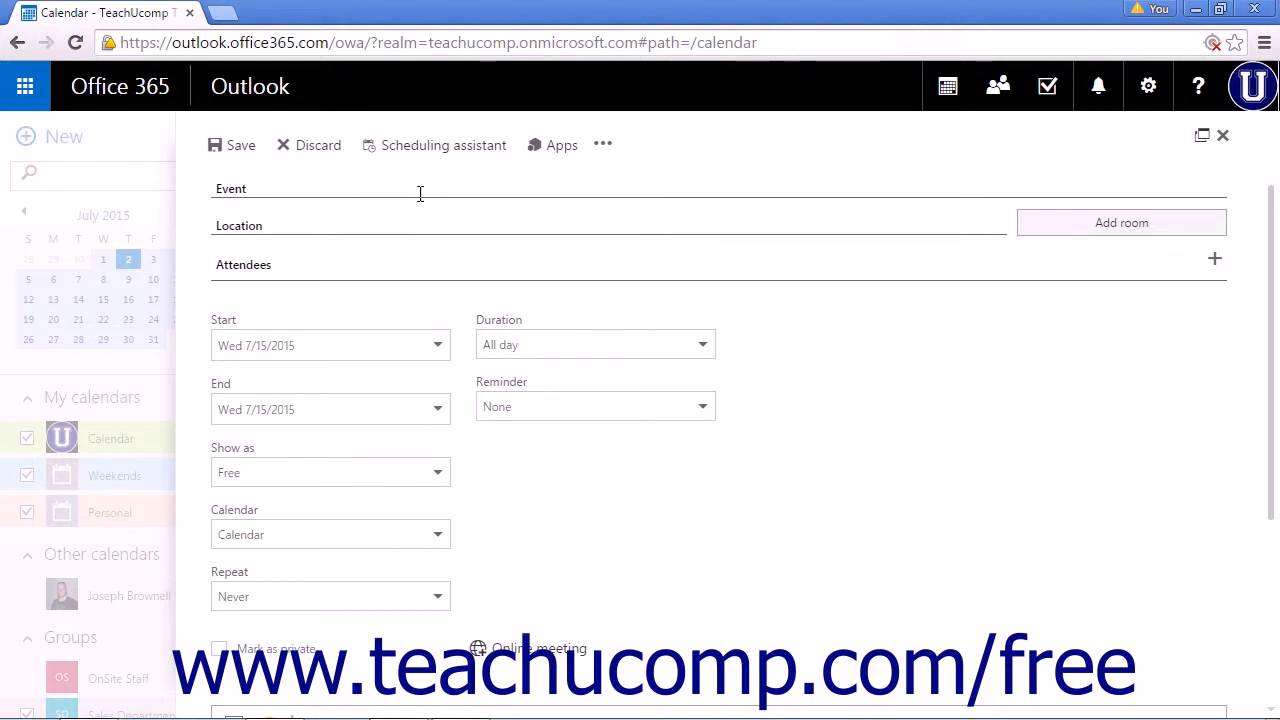
{"action": "left_click", "coordinate": [1064, 235]}
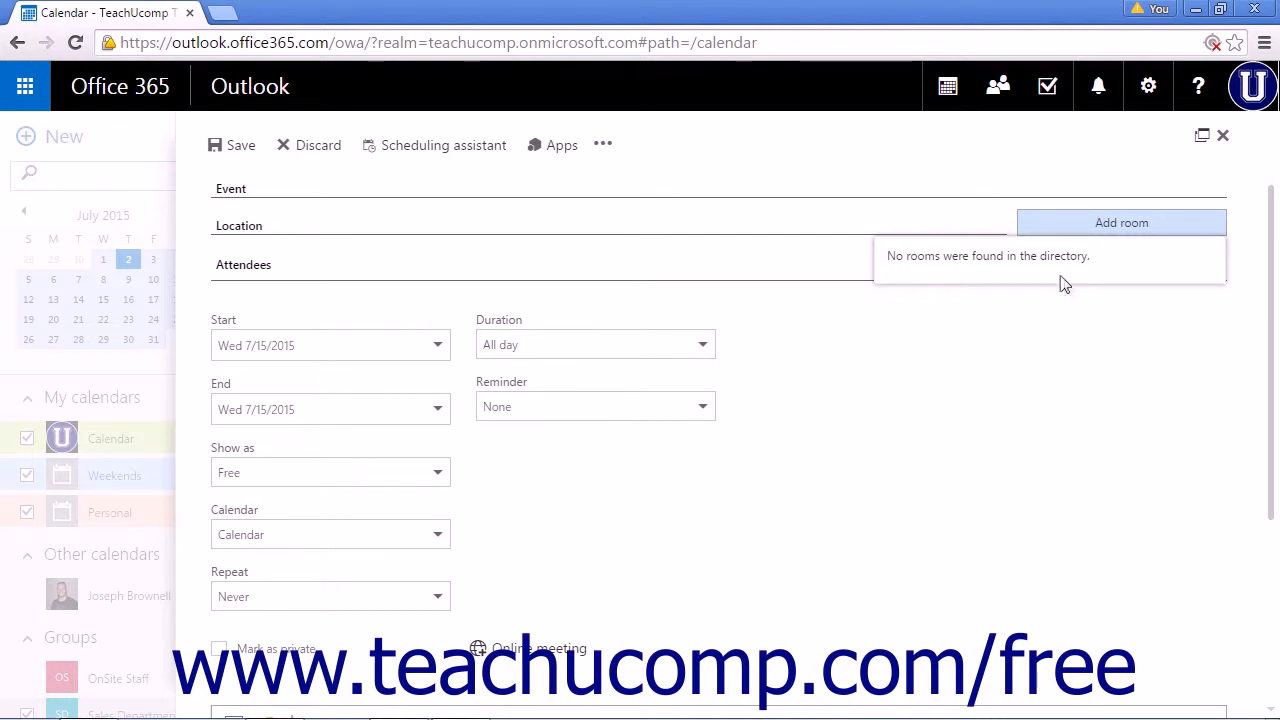
{"action": "left_click", "coordinate": [510, 222]}
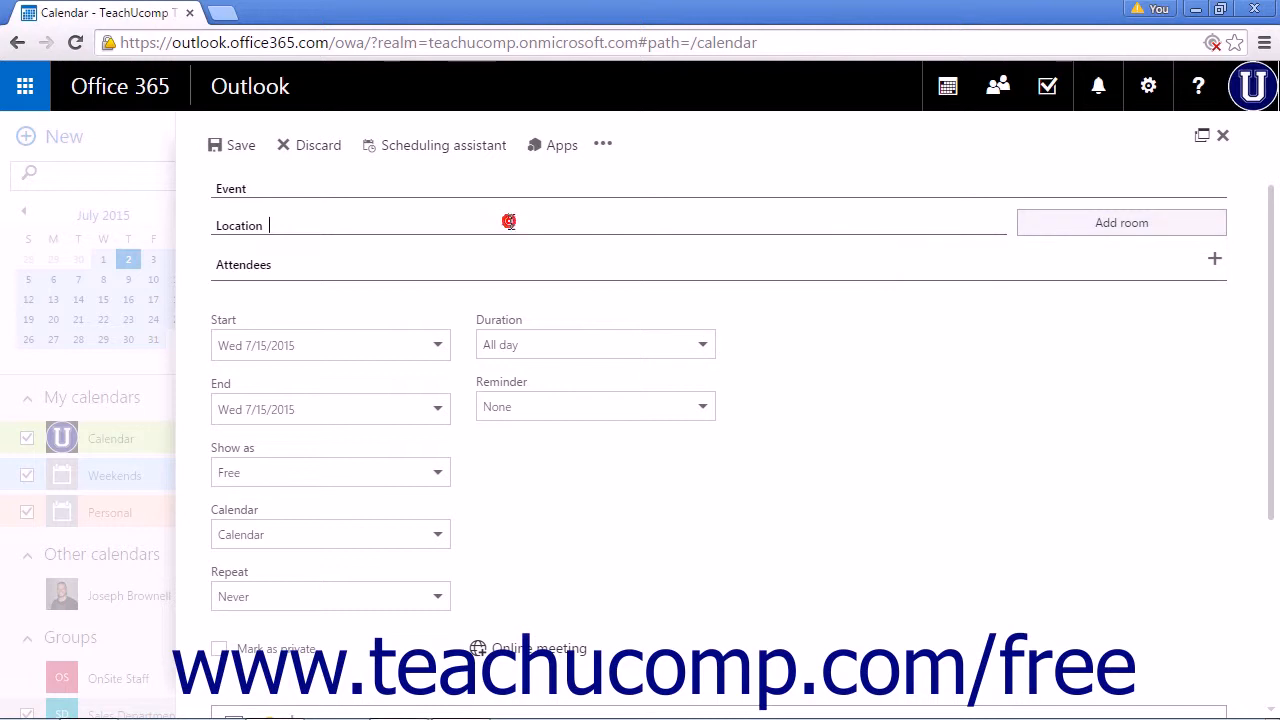
{"action": "left_click", "coordinate": [437, 267]}
{"action": "left_click", "coordinate": [1219, 262]}
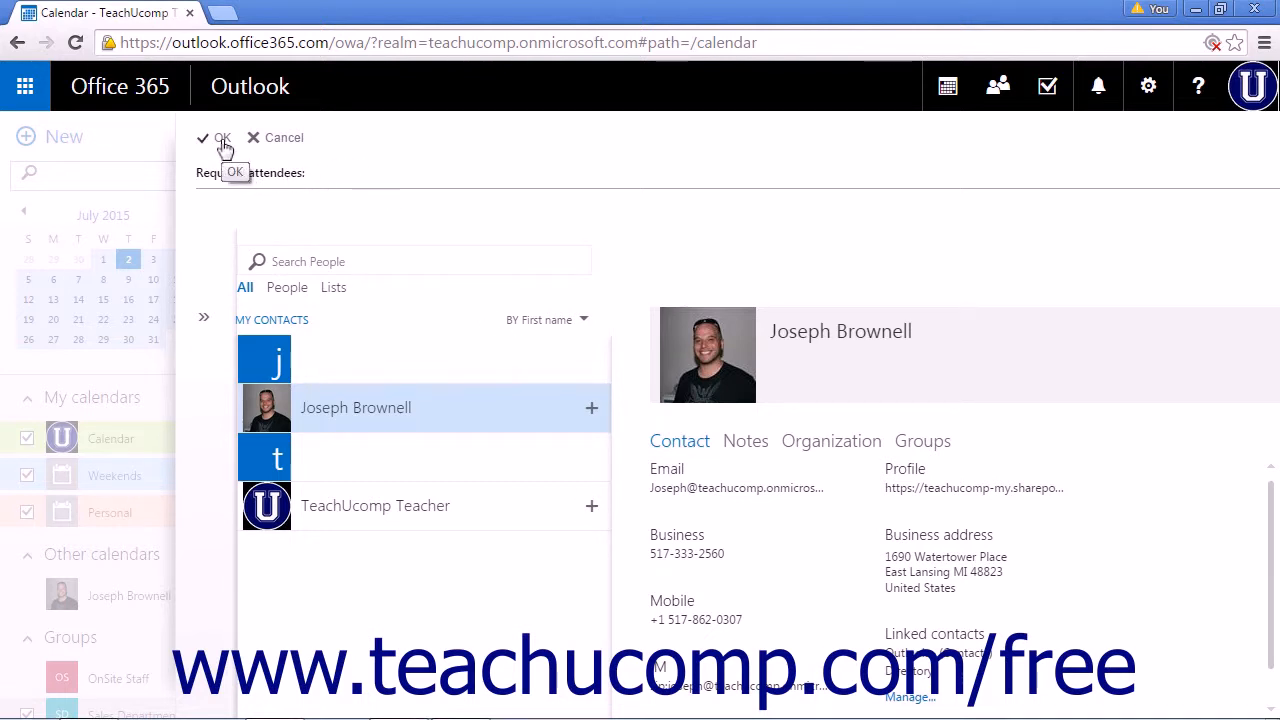
{"action": "left_click", "coordinate": [282, 140]}
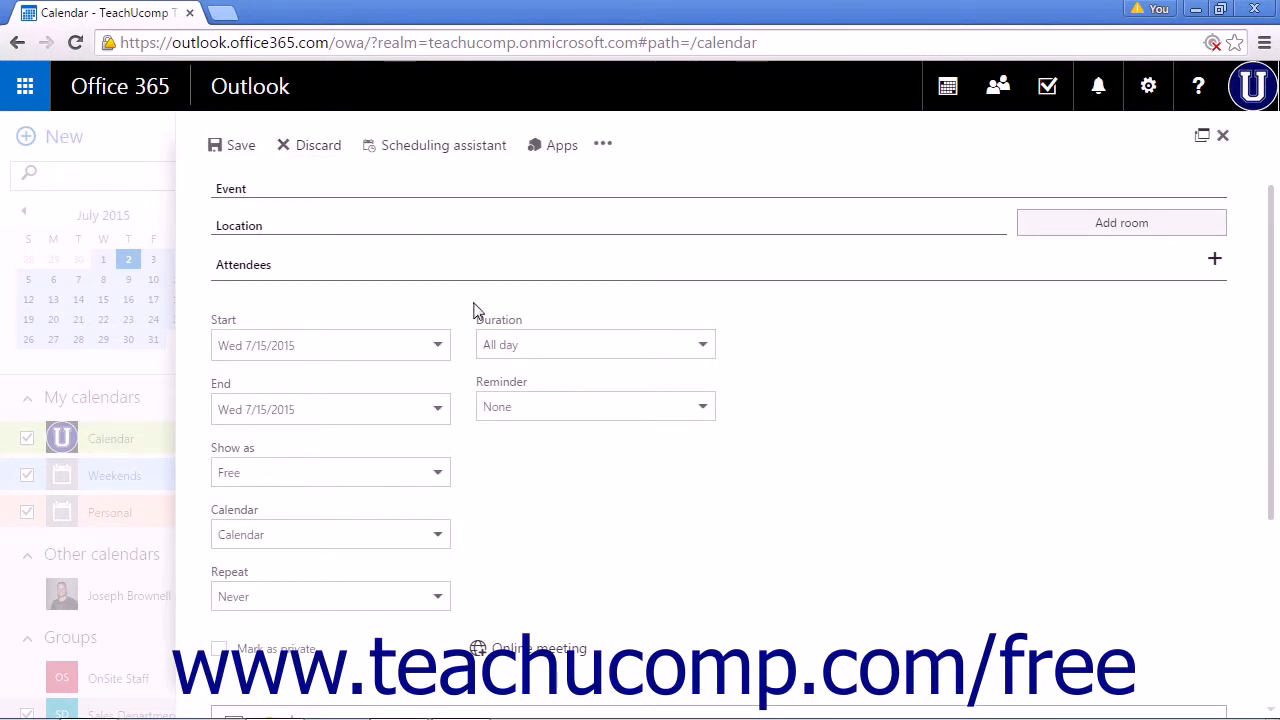
- Change the event's duration from all day to 90 minutes, keeping the 7/15/2015 start date
{"action": "left_click", "coordinate": [440, 345]}
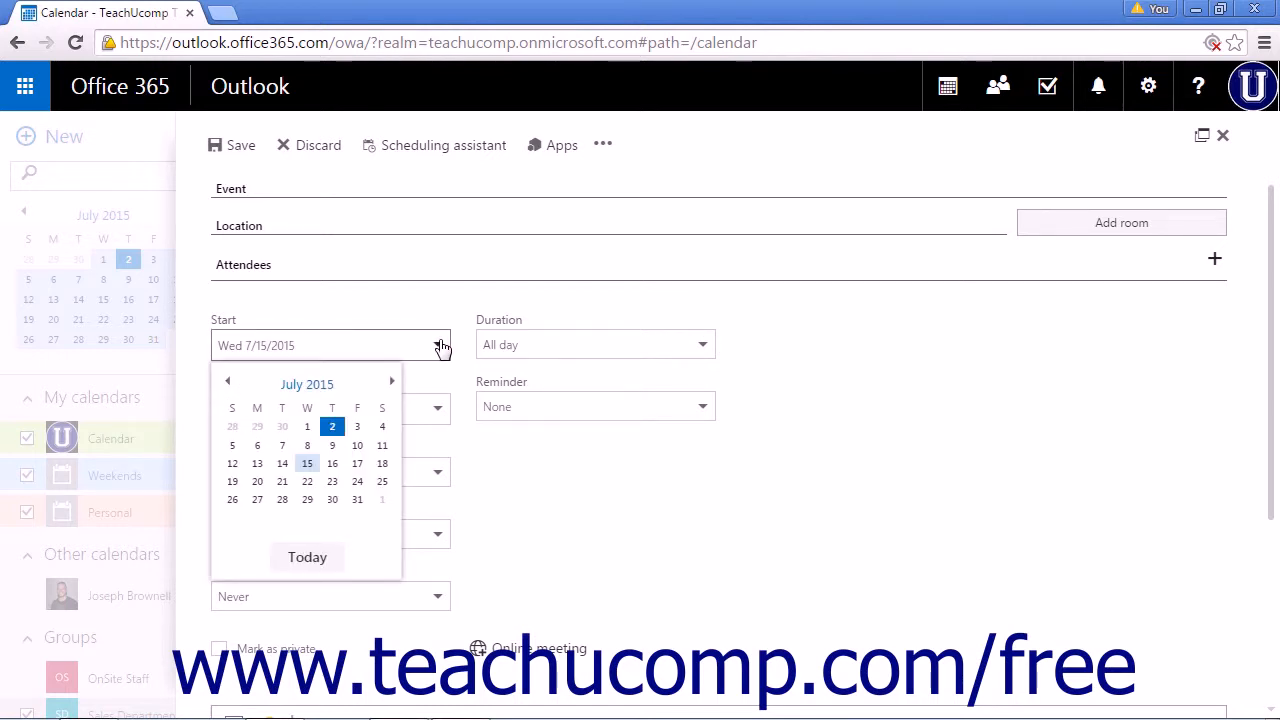
{"action": "left_click", "coordinate": [441, 347]}
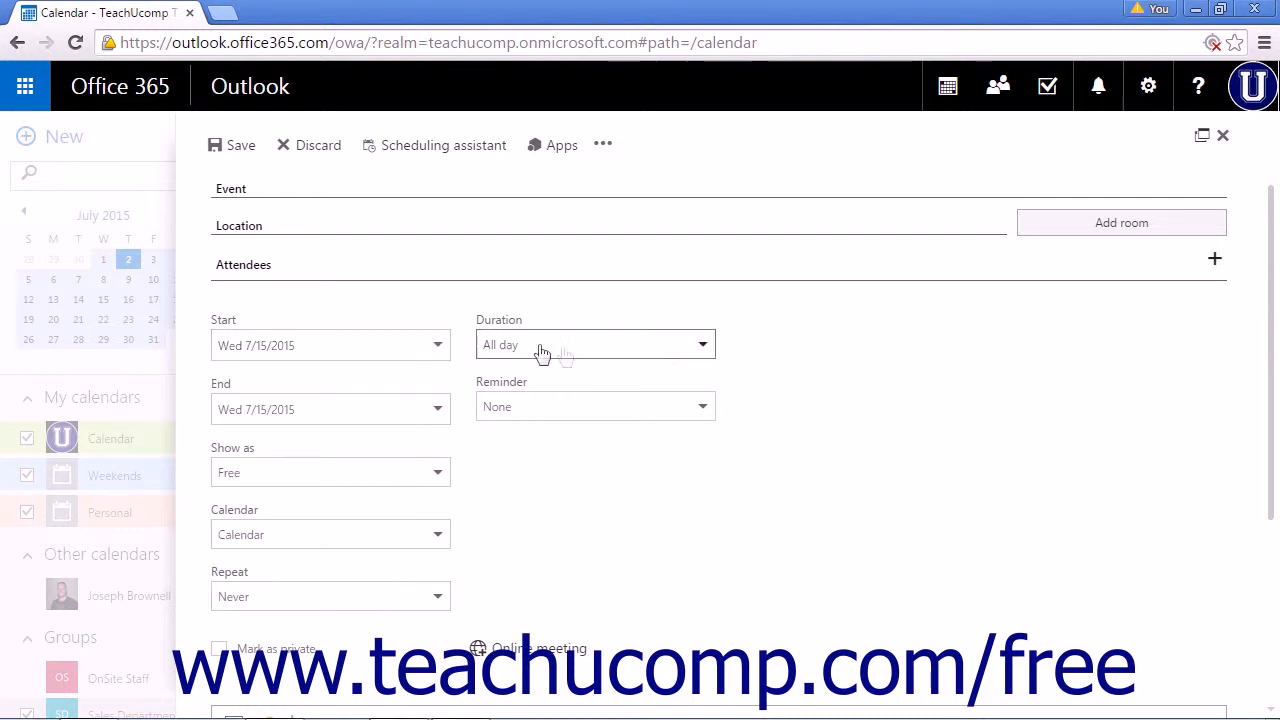
{"action": "left_click", "coordinate": [700, 348]}
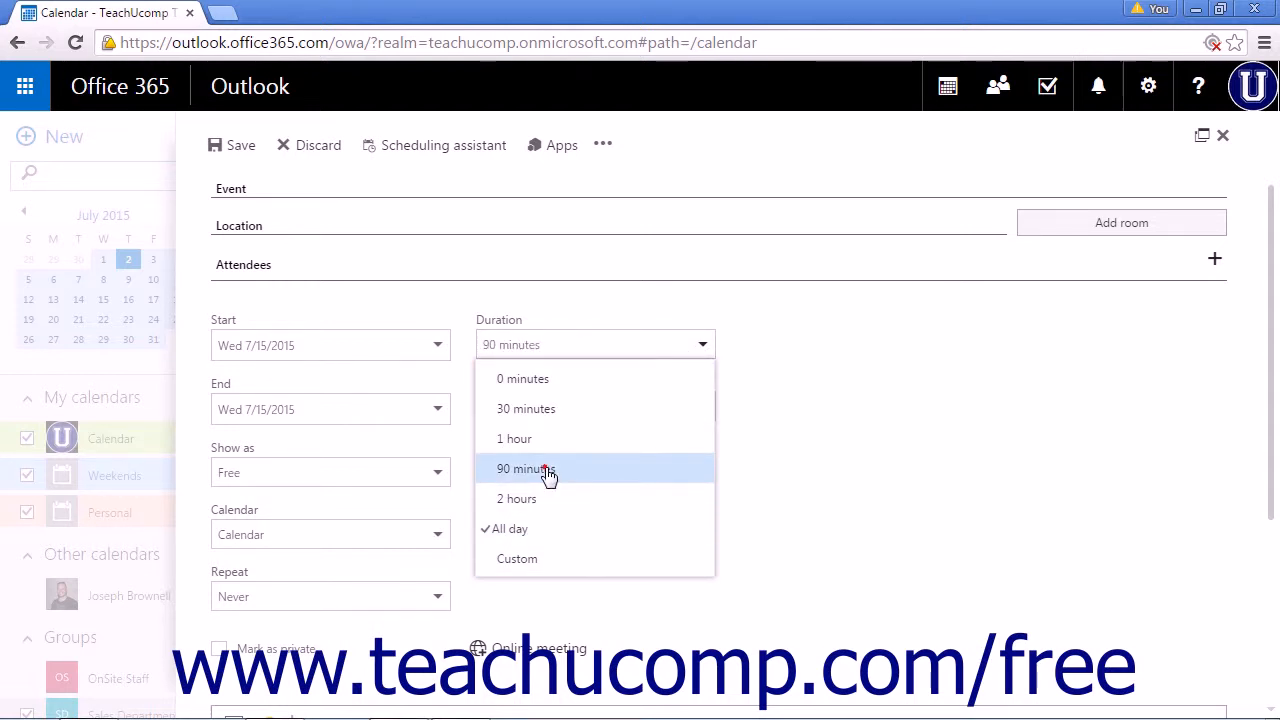
{"action": "left_click", "coordinate": [548, 473]}
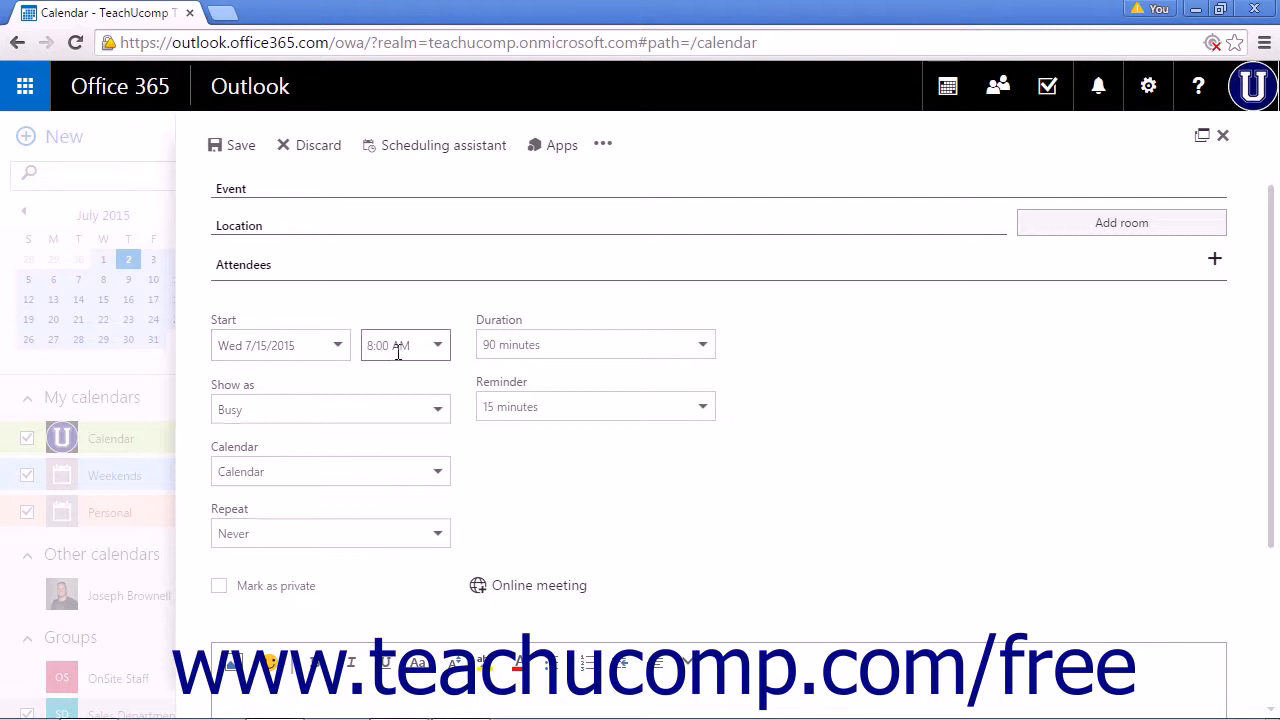
- Set the start time to 10:00 AM, keeping Show as Busy and the 15-minute reminder
{"action": "left_click", "coordinate": [438, 346]}
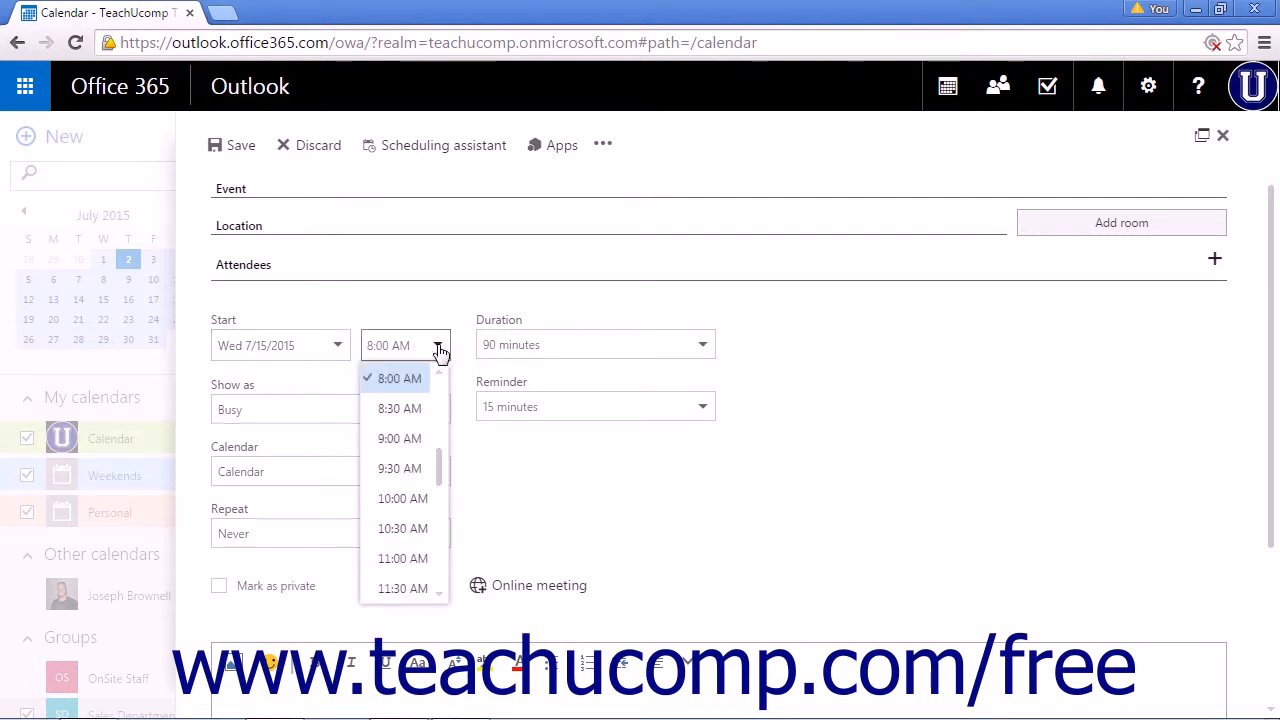
{"action": "left_click", "coordinate": [402, 498]}
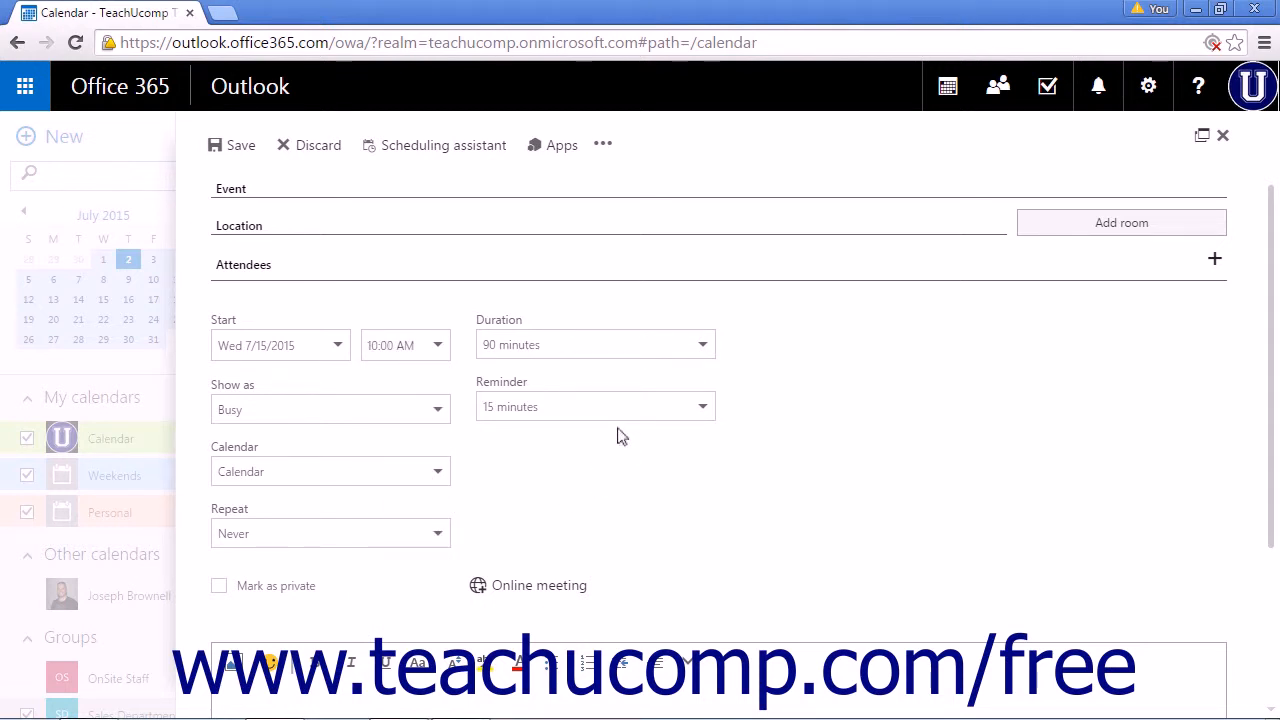
{"action": "left_click", "coordinate": [437, 412]}
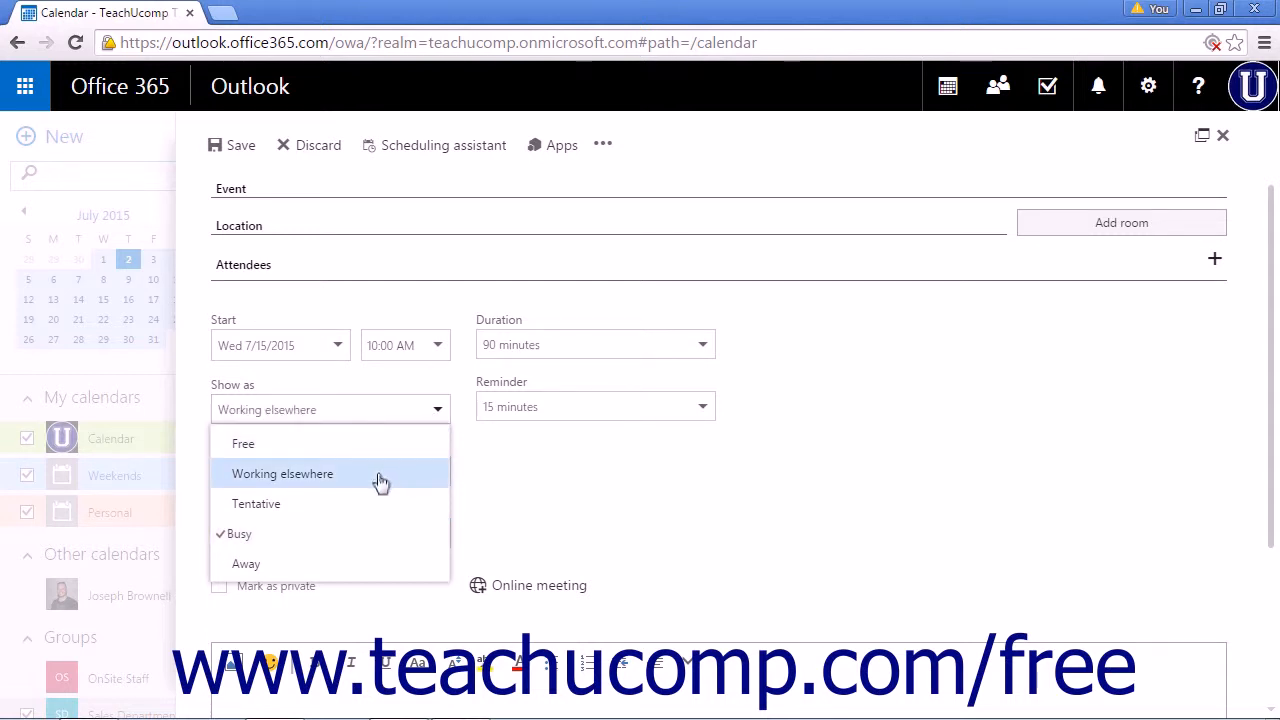
{"action": "left_click", "coordinate": [378, 544]}
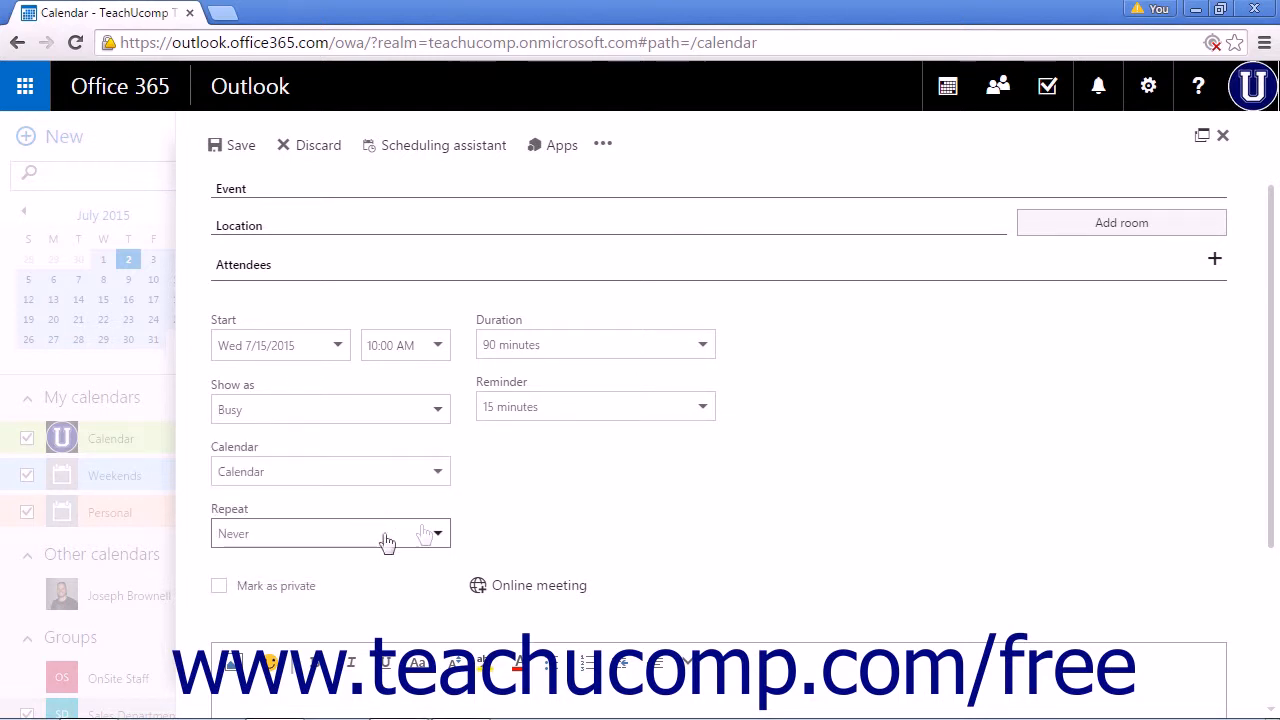
{"action": "left_click", "coordinate": [705, 415]}
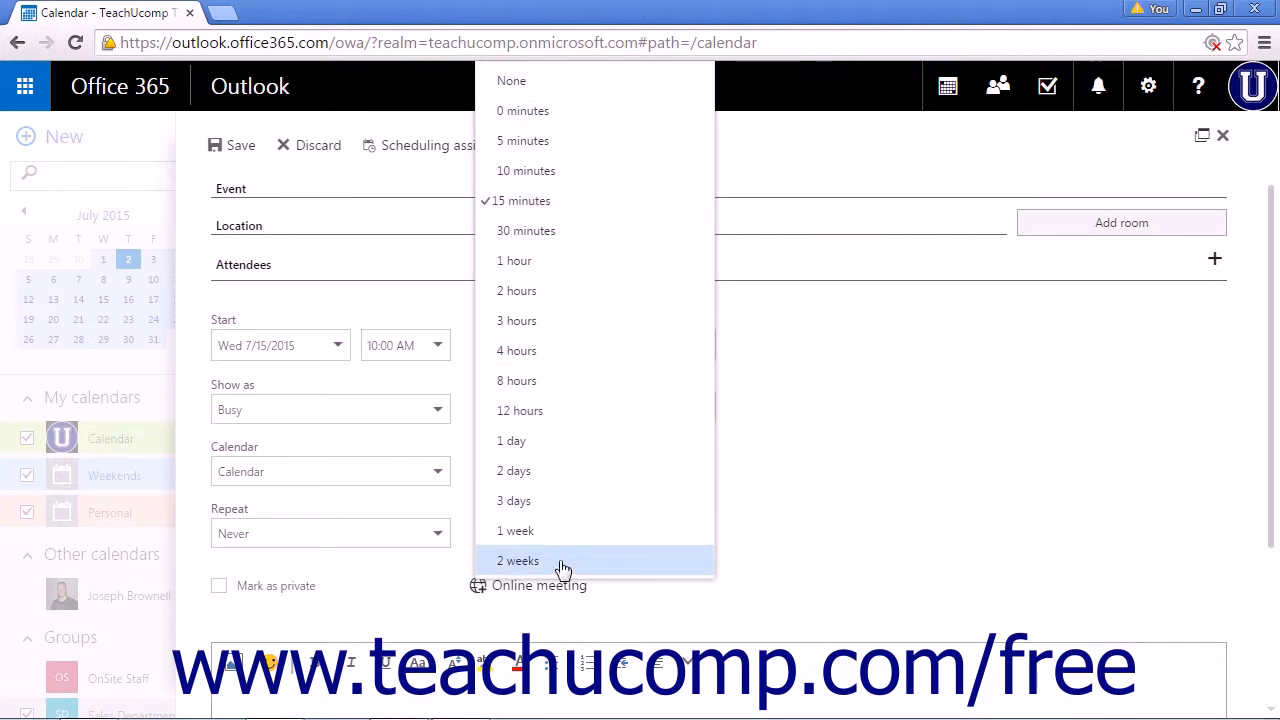
{"action": "left_click", "coordinate": [846, 468]}
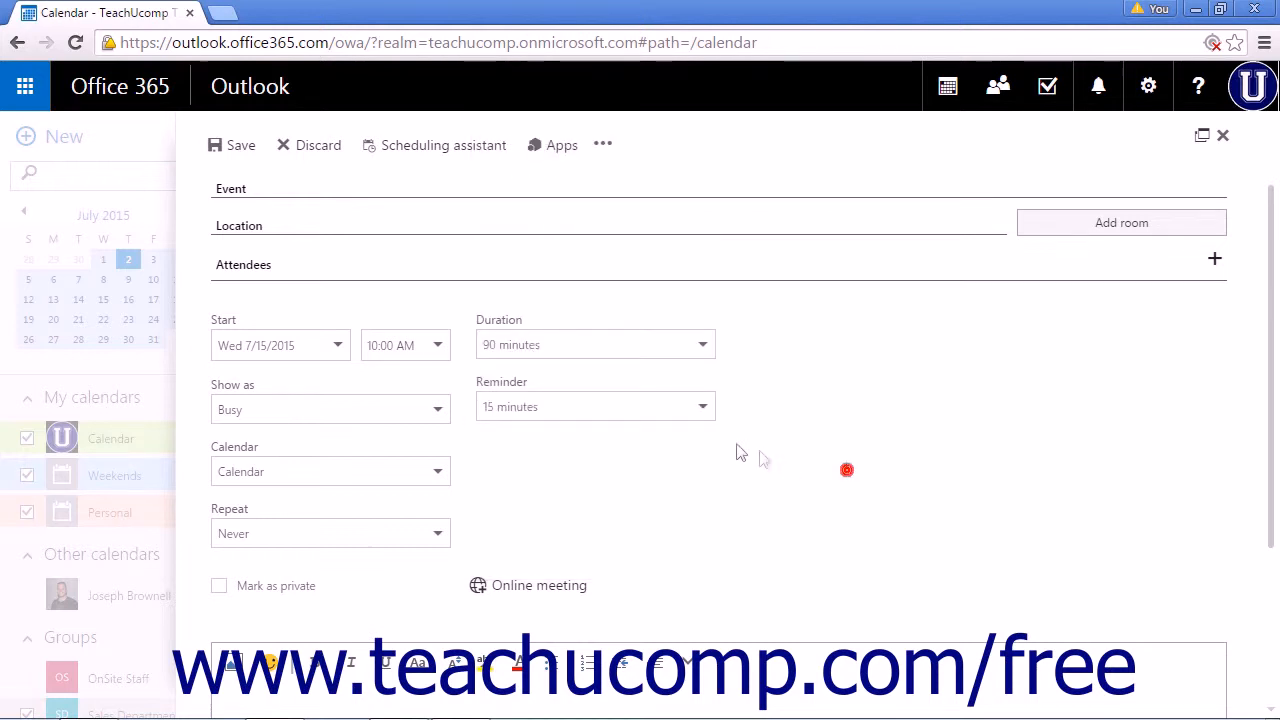
{"action": "left_click", "coordinate": [439, 473]}
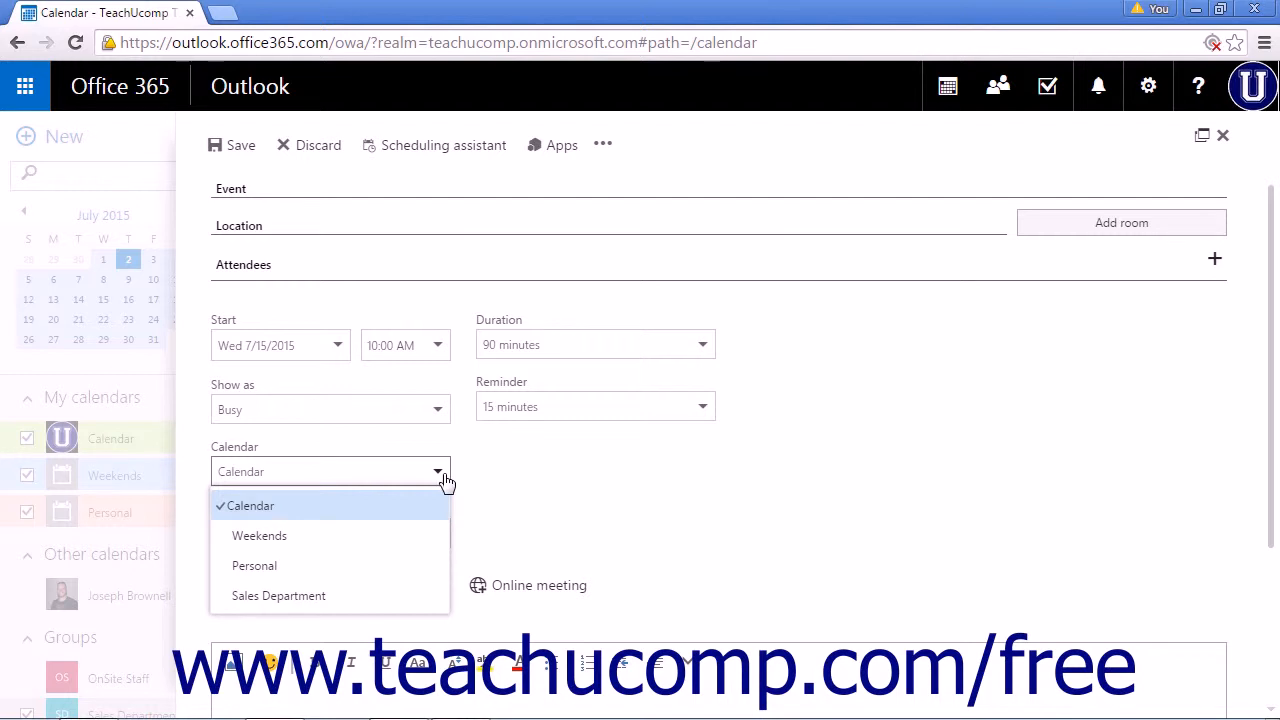
{"action": "left_click", "coordinate": [531, 478]}
{"action": "scroll", "coordinate": [533, 480], "scroll_direction": "down", "scroll_amount": 1}
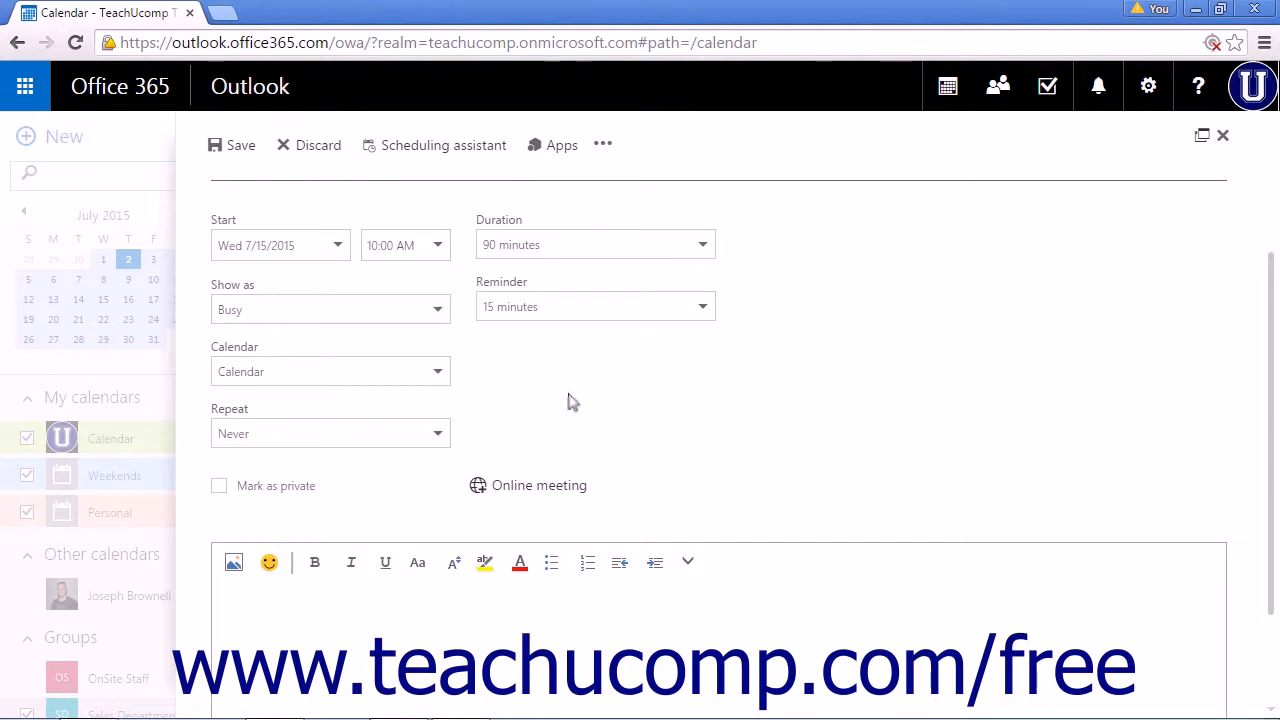
{"action": "left_click", "coordinate": [439, 436]}
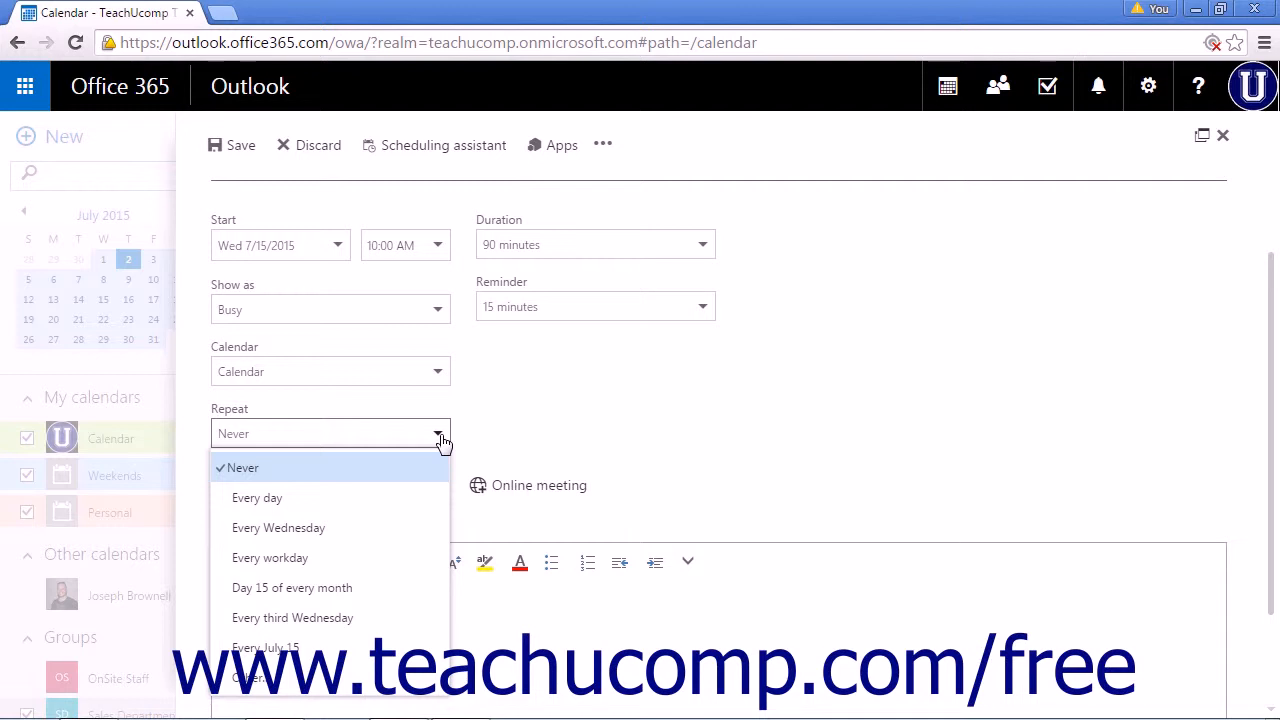
{"action": "left_click", "coordinate": [502, 447]}
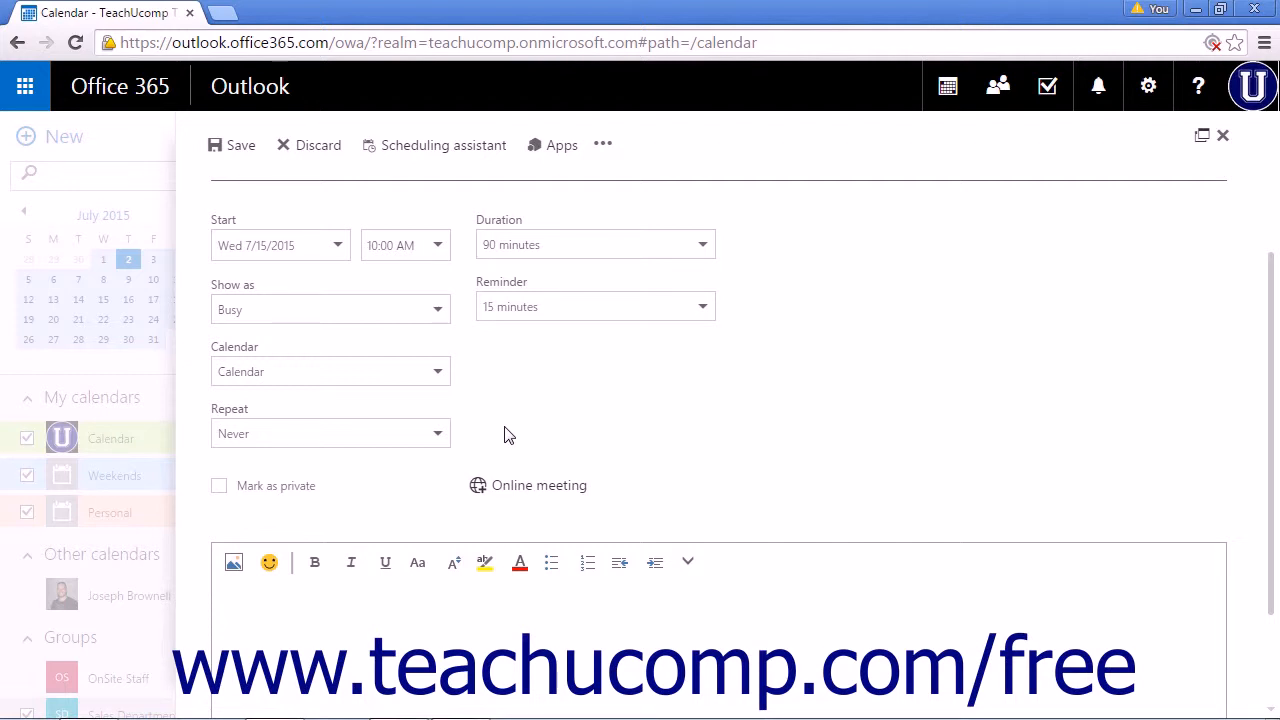
{"action": "left_click", "coordinate": [221, 488]}
{"action": "left_click", "coordinate": [222, 489]}
{"action": "scroll", "coordinate": [617, 405], "scroll_direction": "down", "scroll_amount": 2}
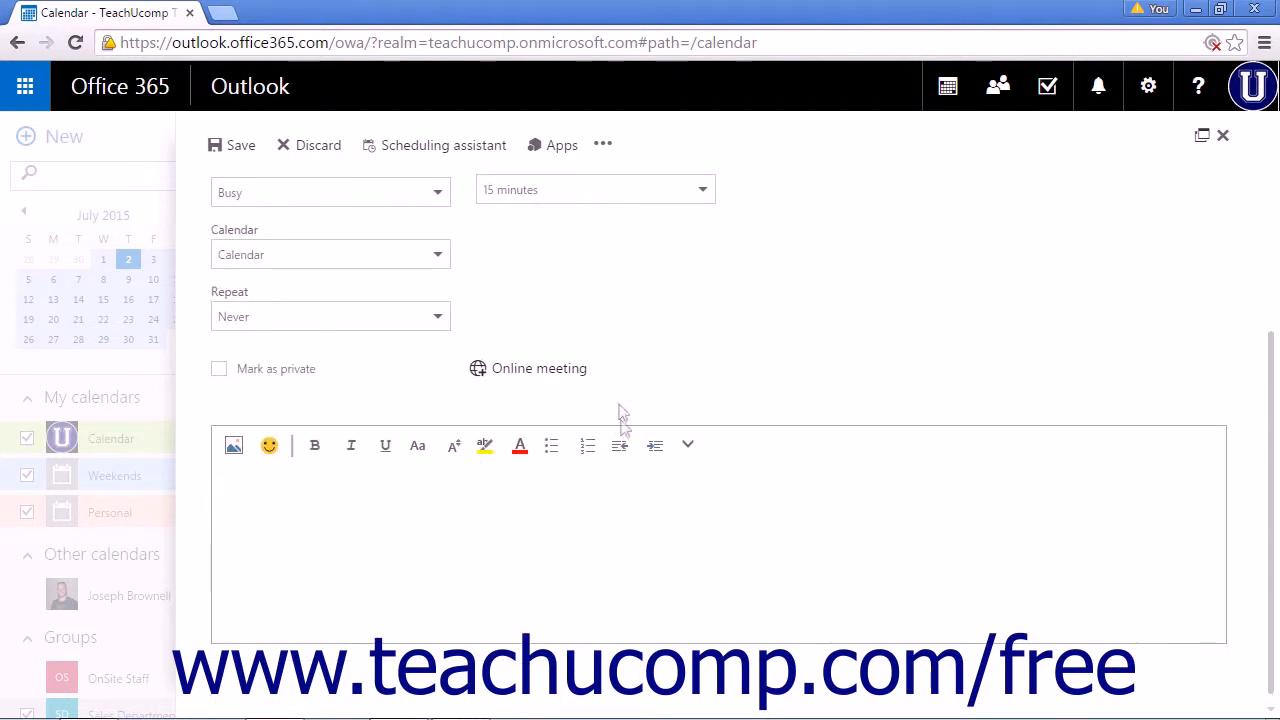
{"action": "left_click", "coordinate": [571, 494]}
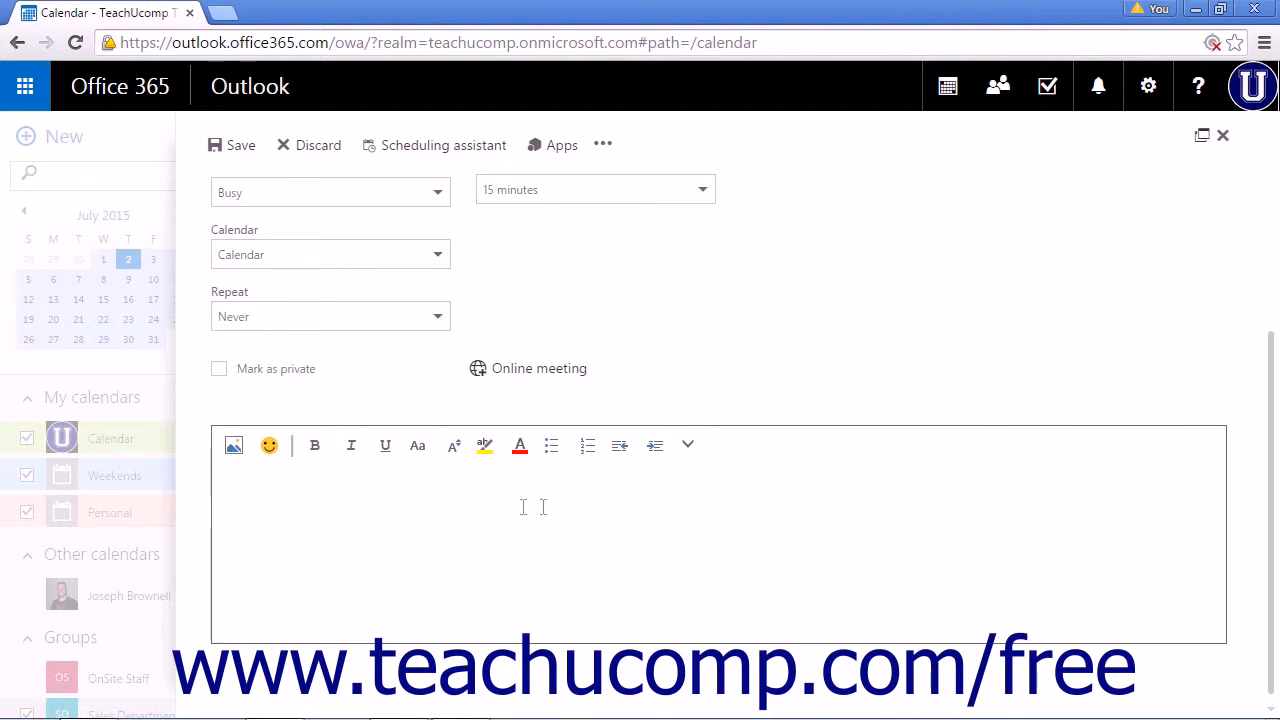
{"action": "left_click", "coordinate": [604, 147]}
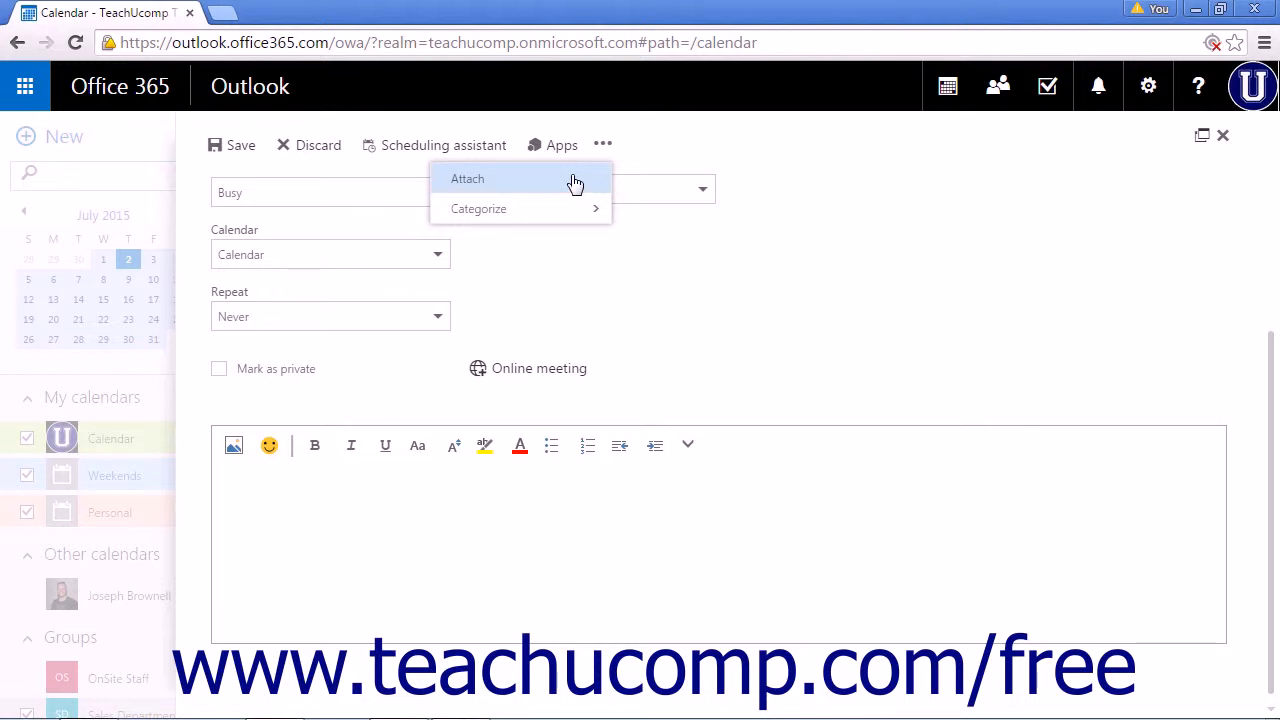
{"action": "mouse_move", "coordinate": [575, 213]}
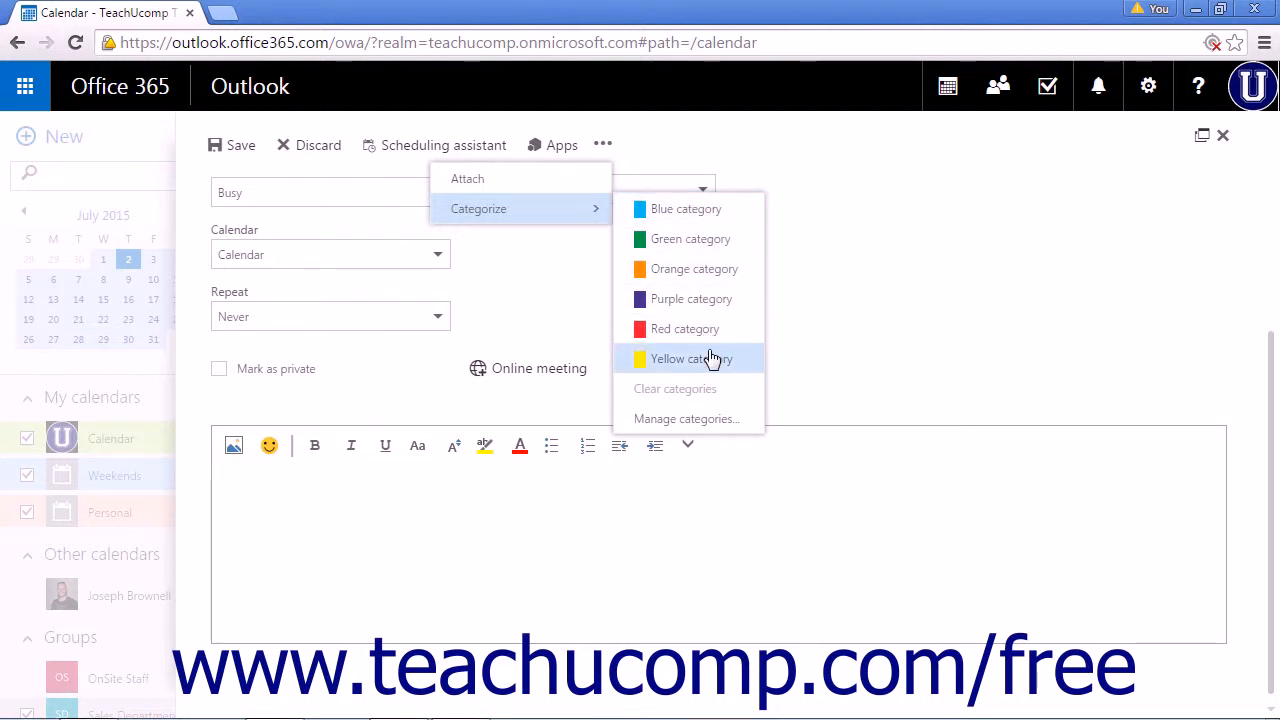
{"action": "left_click", "coordinate": [886, 305]}
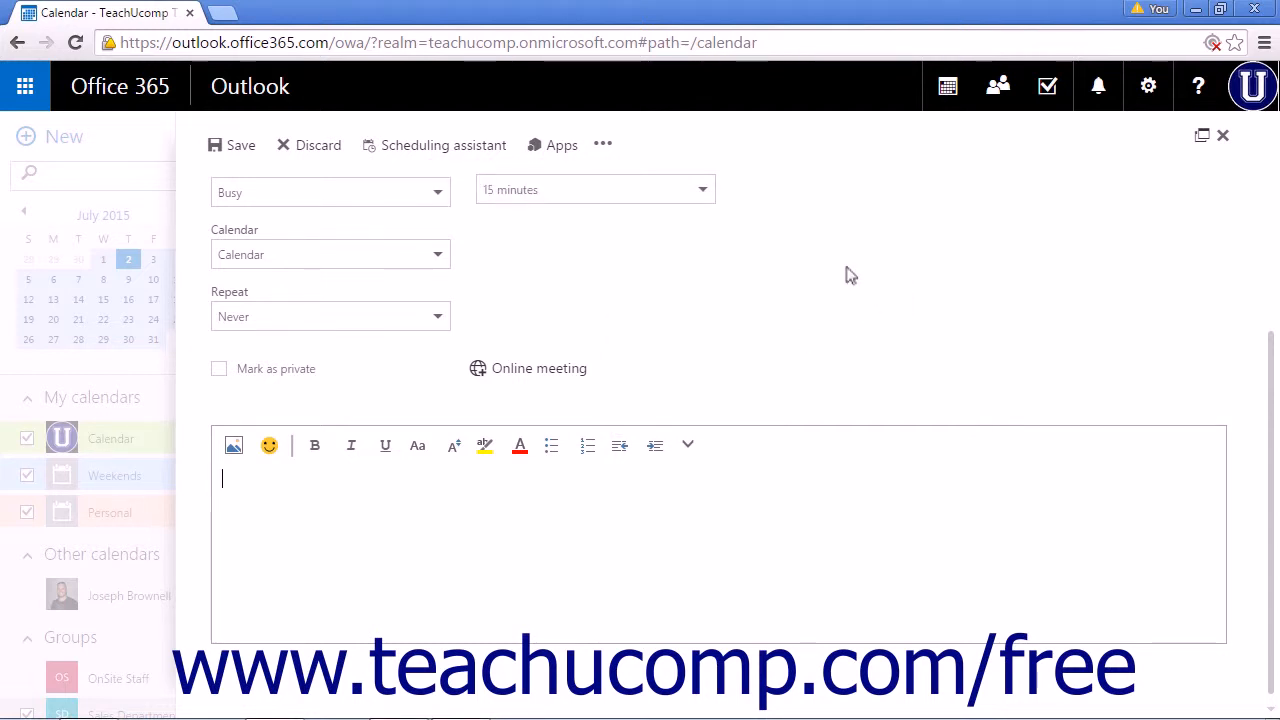